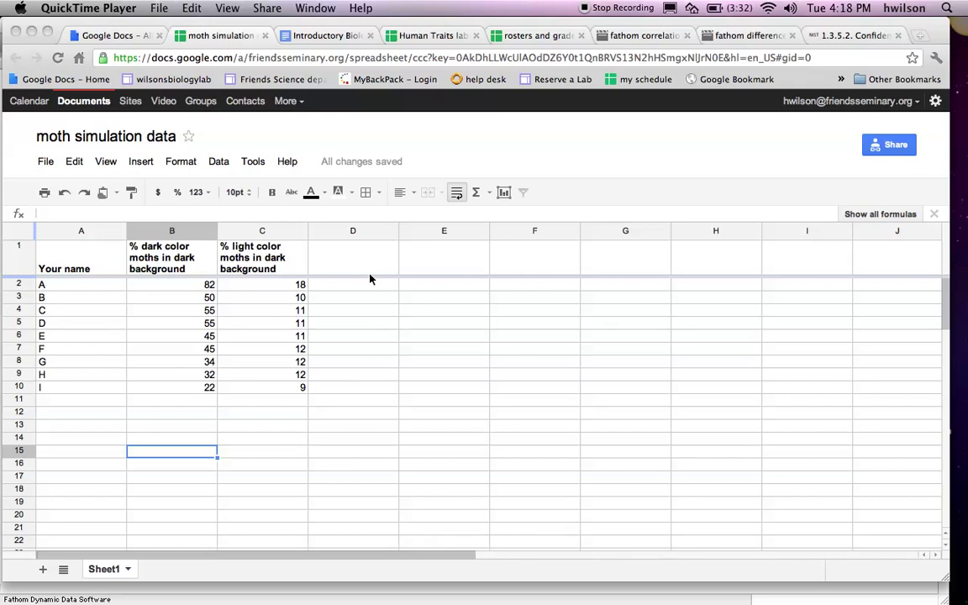
Download the moth simulation sheet from Google Sheets as a CSV of the current sheet
{"action": "left_click", "coordinate": [46, 165]}
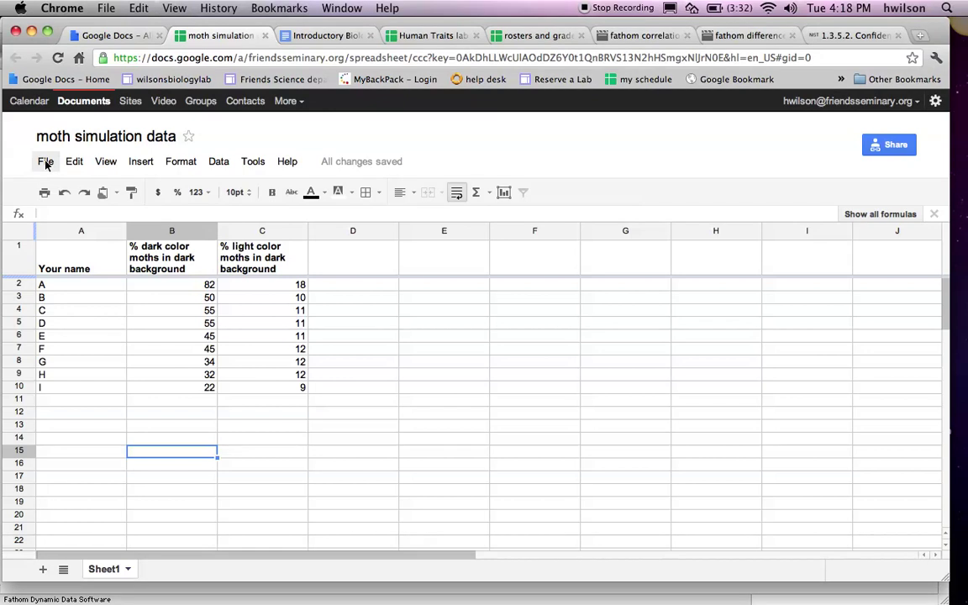
{"action": "left_click", "coordinate": [46, 163]}
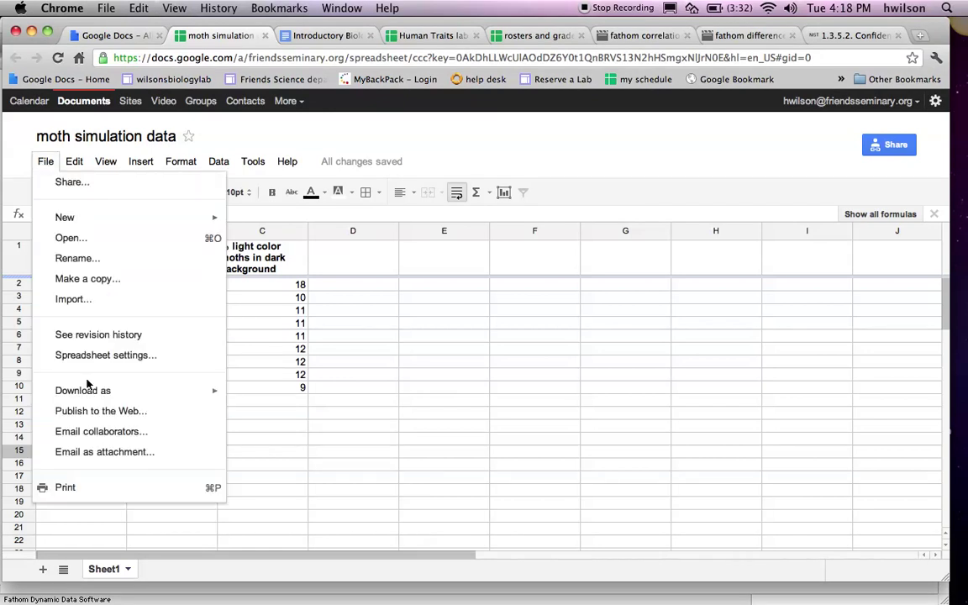
{"action": "mouse_move", "coordinate": [95, 396]}
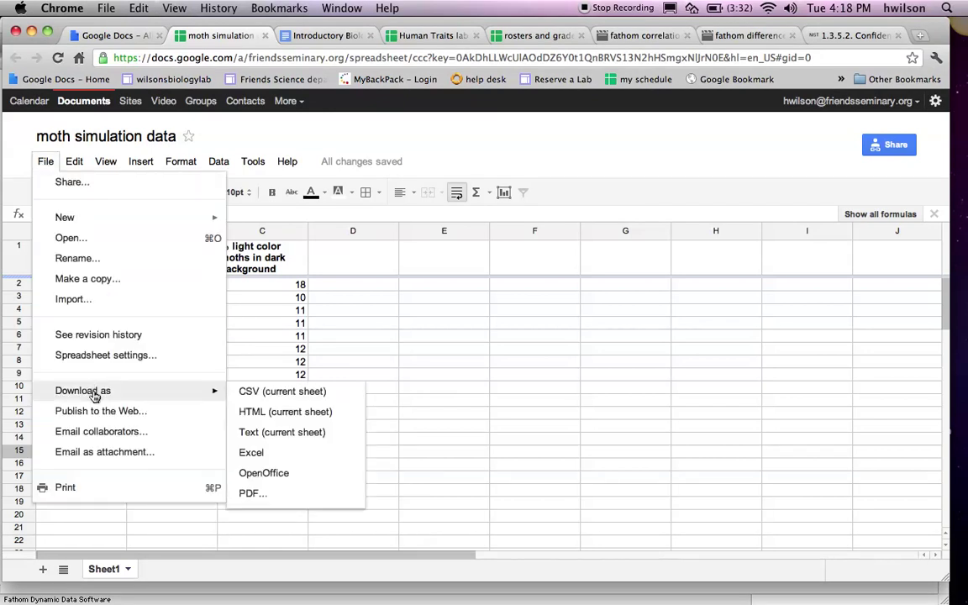
{"action": "left_click", "coordinate": [255, 393]}
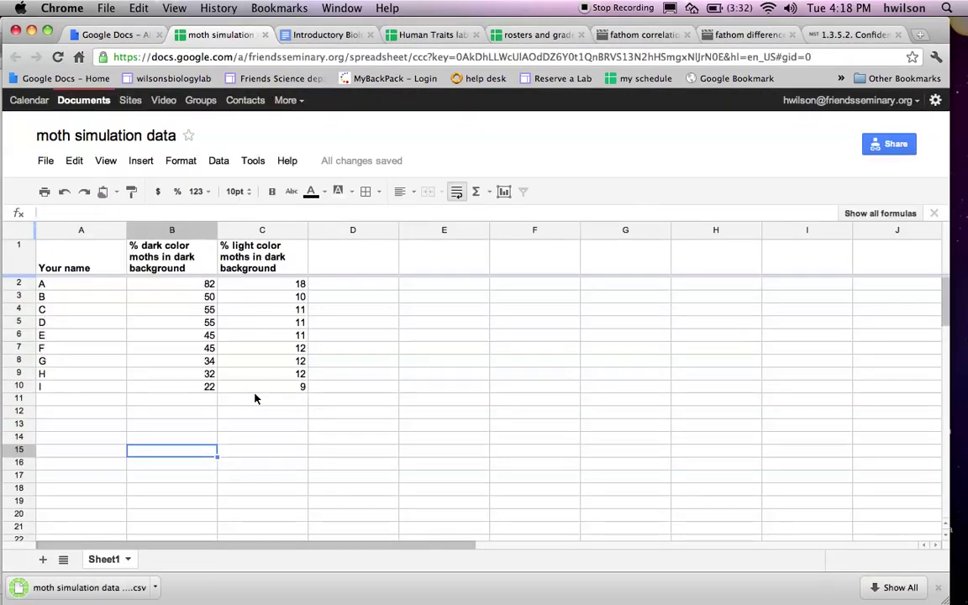
In Fathom, import the moth simulation CSV file from the Desktop as a new collection
{"action": "mouse_move", "coordinate": [949, 395]}
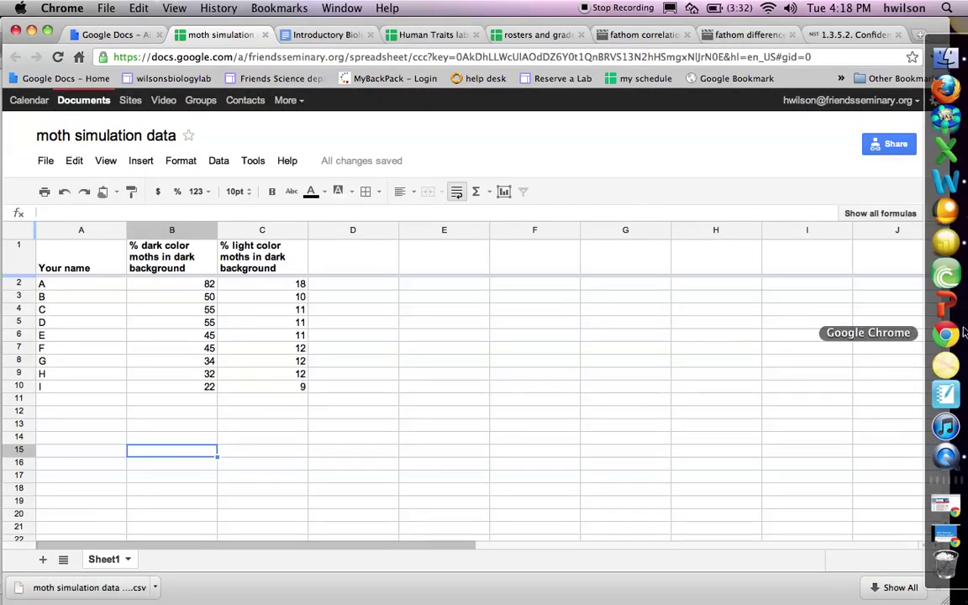
{"action": "left_click", "coordinate": [949, 244]}
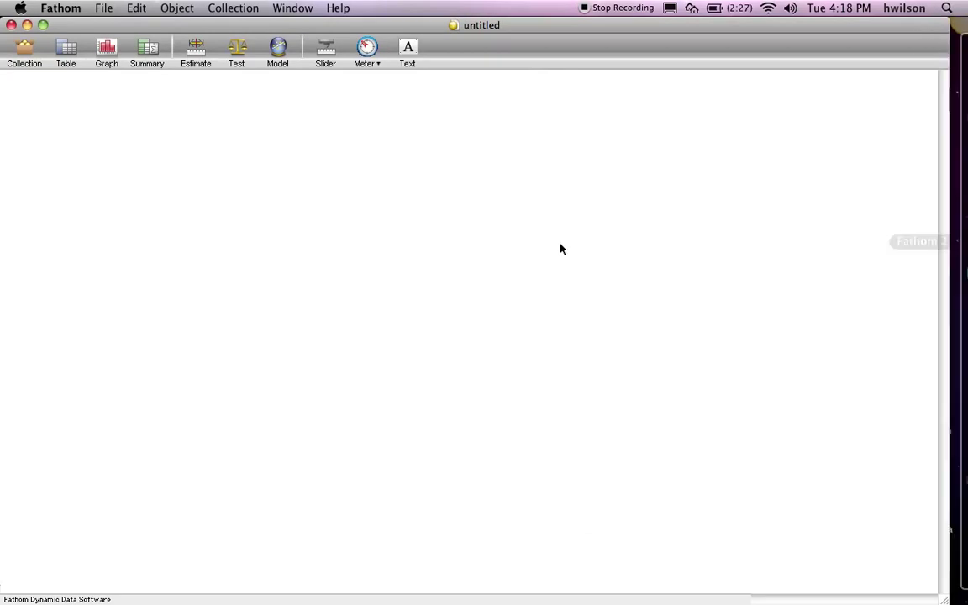
{"action": "left_click", "coordinate": [104, 7]}
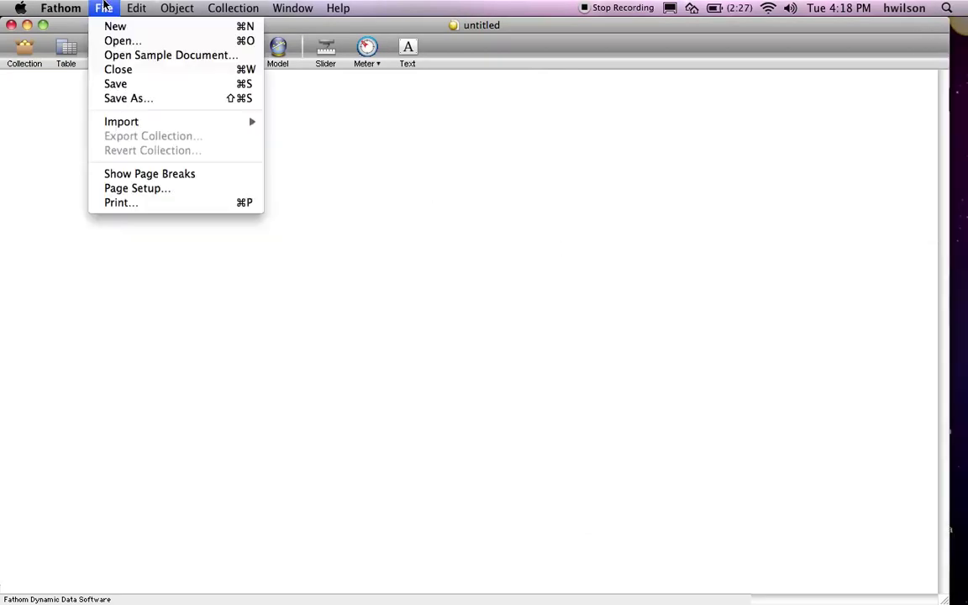
{"action": "mouse_move", "coordinate": [123, 125]}
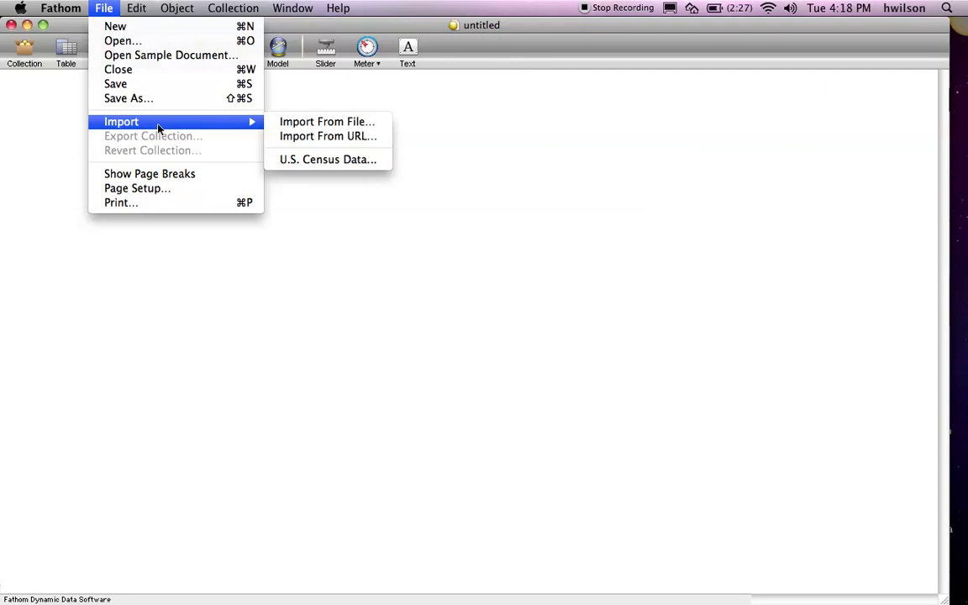
{"action": "left_click", "coordinate": [305, 124]}
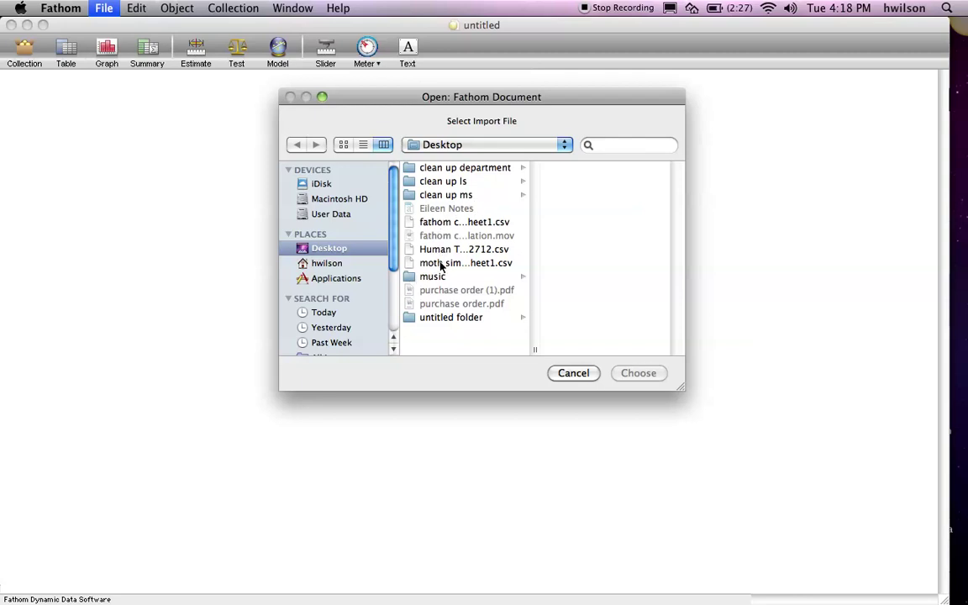
{"action": "double_click", "coordinate": [440, 263]}
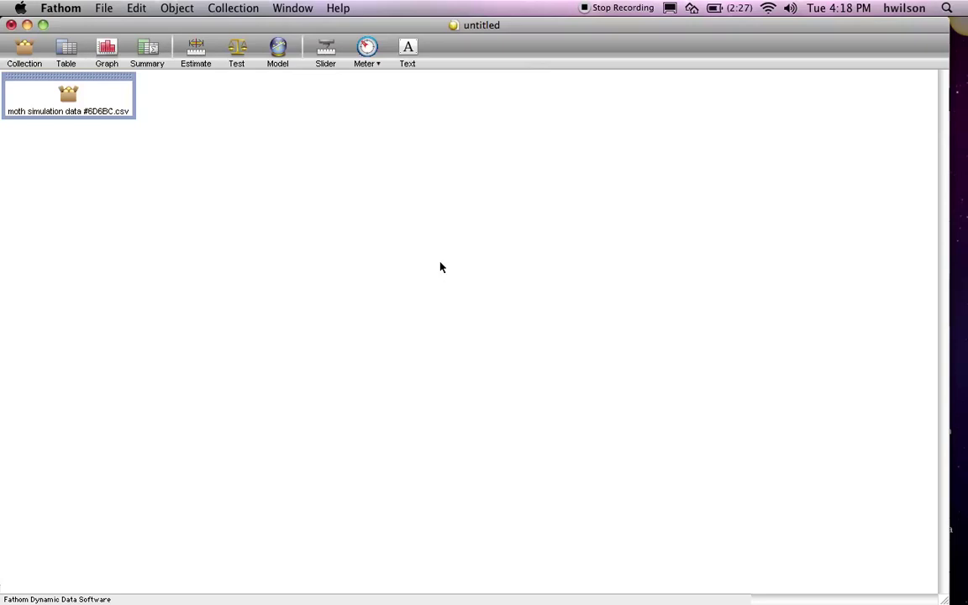
Create a case table for the moth collection showing 9 cases of dark and light counts
{"action": "left_click_drag", "start_coordinate": [57, 81], "coordinate": [67, 86]}
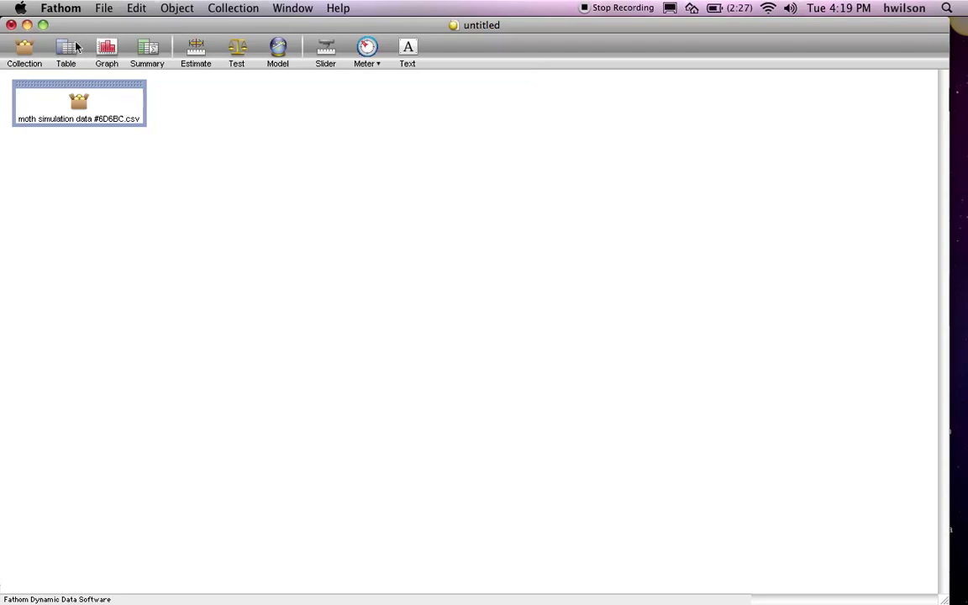
{"action": "left_click_drag", "start_coordinate": [64, 52], "coordinate": [93, 200]}
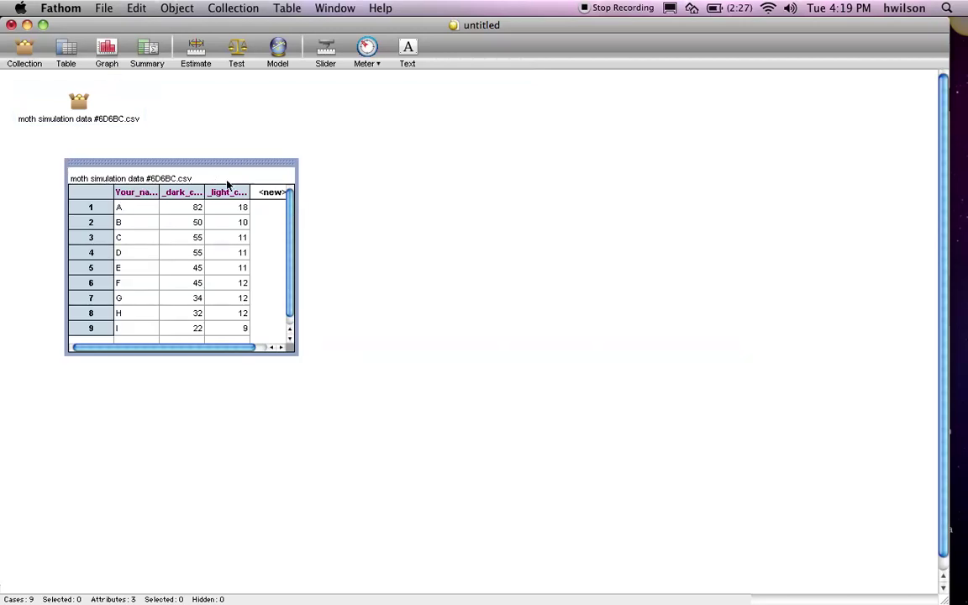
{"action": "left_click_drag", "start_coordinate": [212, 162], "coordinate": [196, 156]}
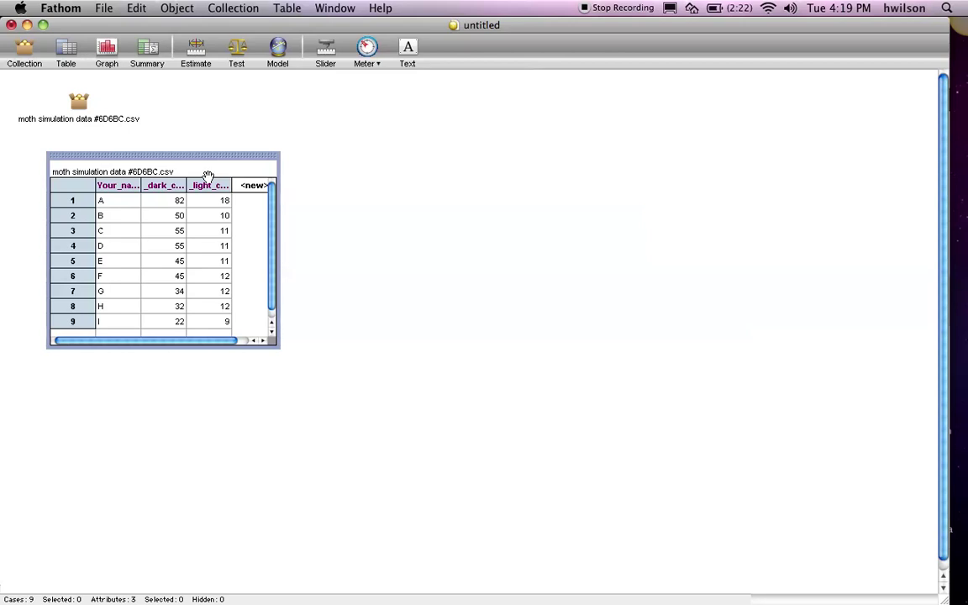
Add a new estimate to the canvas and set its type to Estimate Mean
{"action": "left_click_drag", "start_coordinate": [199, 50], "coordinate": [380, 158]}
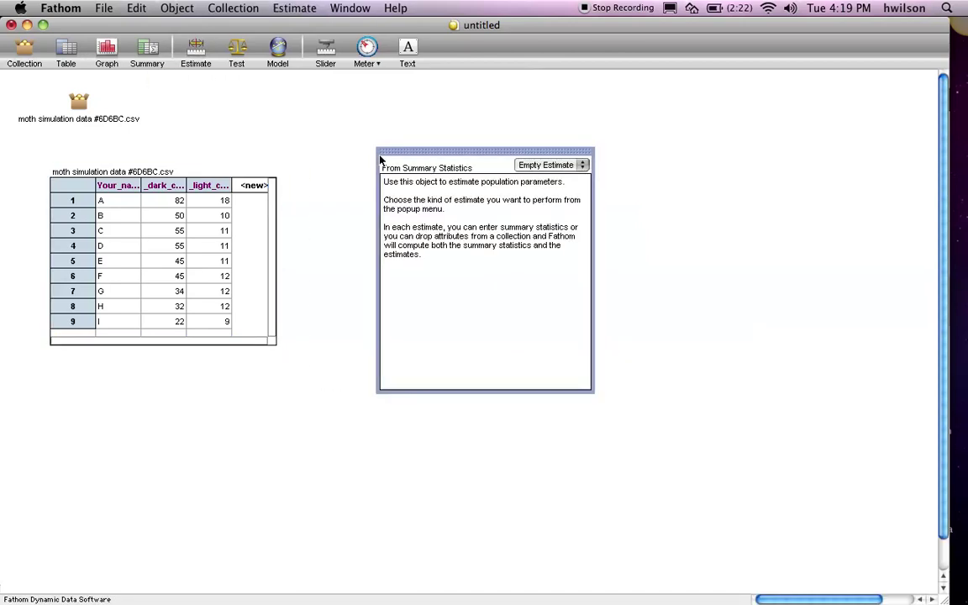
{"action": "left_click", "coordinate": [580, 164]}
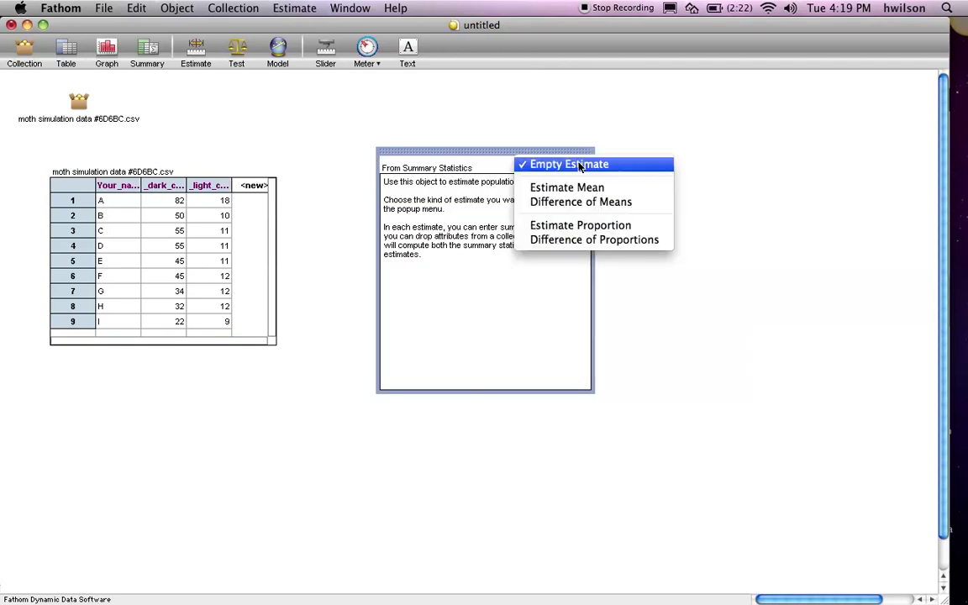
{"action": "left_click", "coordinate": [576, 188]}
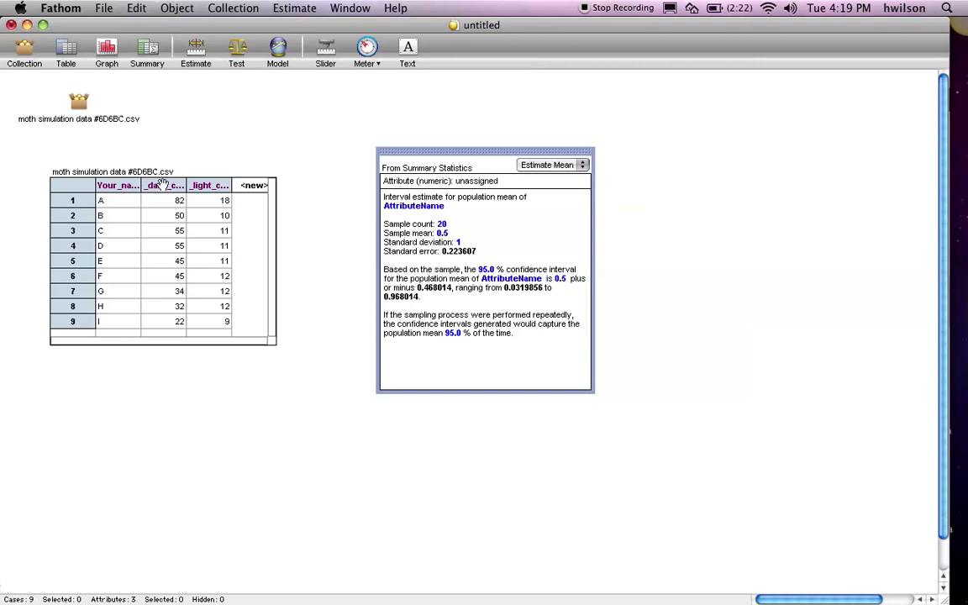
Estimate the mean of the dark moth percentages: 46.6667 at 95.0% confidence
{"action": "left_click", "coordinate": [163, 185]}
{"action": "left_click_drag", "start_coordinate": [162, 185], "coordinate": [387, 183]}
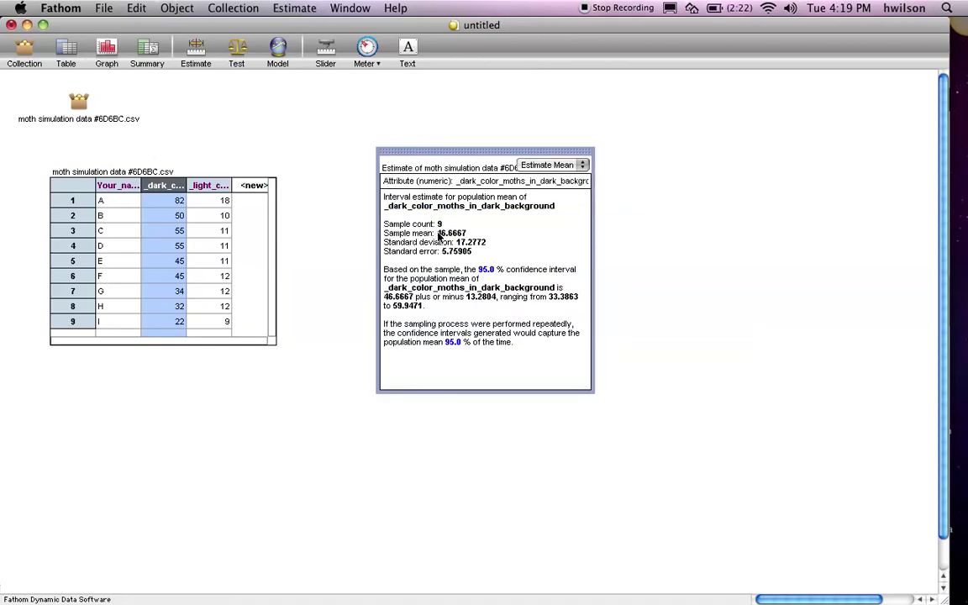
{"action": "left_click_drag", "start_coordinate": [437, 236], "coordinate": [474, 238]}
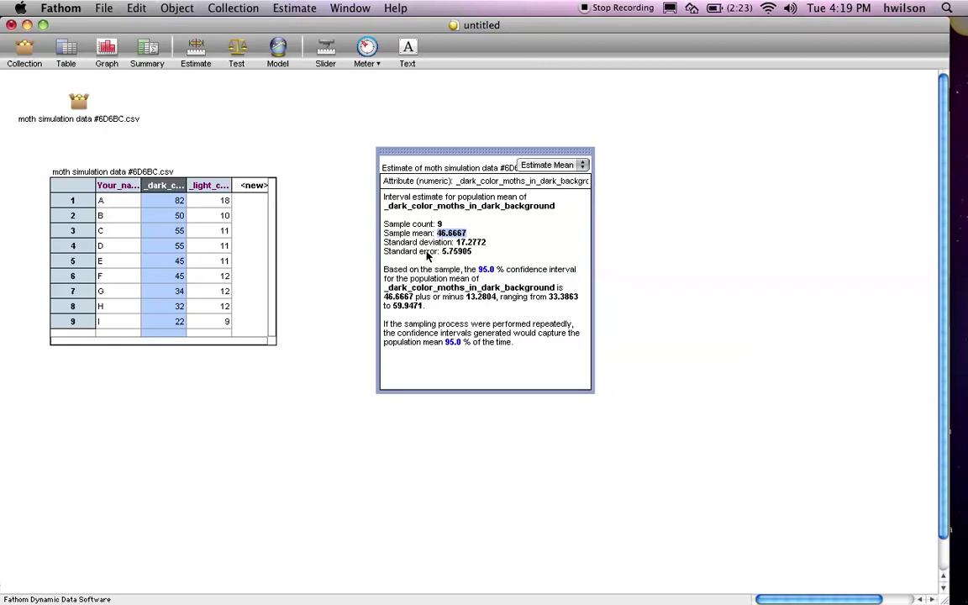
{"action": "left_click", "coordinate": [489, 271]}
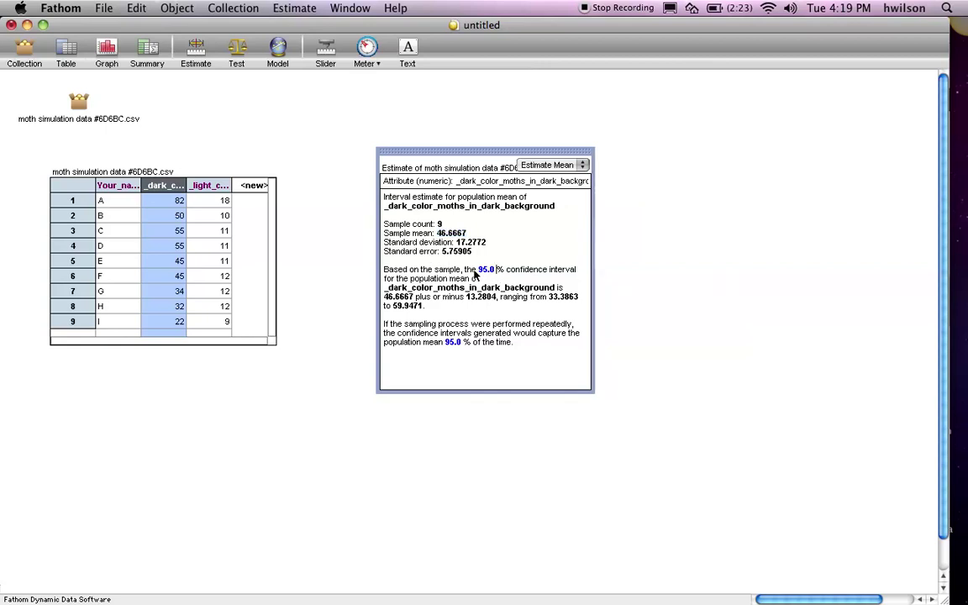
Highlight 95.0, mean 46.6667, bounds 33.3863–59.9471, then place a second estimate to the right
{"action": "left_click_drag", "start_coordinate": [489, 271], "coordinate": [578, 273]}
{"action": "left_click", "coordinate": [465, 298]}
{"action": "left_click_drag", "start_coordinate": [385, 299], "coordinate": [409, 305]}
{"action": "left_click_drag", "start_coordinate": [549, 297], "coordinate": [567, 301]}
{"action": "mouse_move", "coordinate": [395, 308]}
{"action": "left_mouse_down"}
{"action": "mouse_move", "coordinate": [585, 299]}
{"action": "mouse_move", "coordinate": [403, 315]}
{"action": "left_mouse_up"}
{"action": "left_click_drag", "start_coordinate": [385, 298], "coordinate": [411, 300]}
{"action": "left_click_drag", "start_coordinate": [185, 48], "coordinate": [631, 156]}
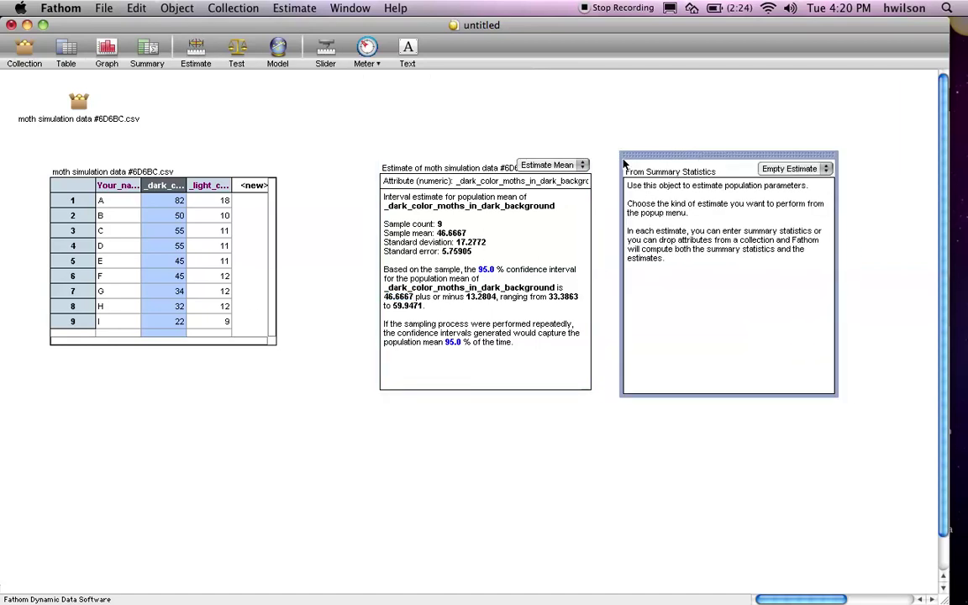
Make the second estimate a mean of light moth percentages: 11.7778, interval 9.82644–13.7291
{"action": "left_click", "coordinate": [199, 184]}
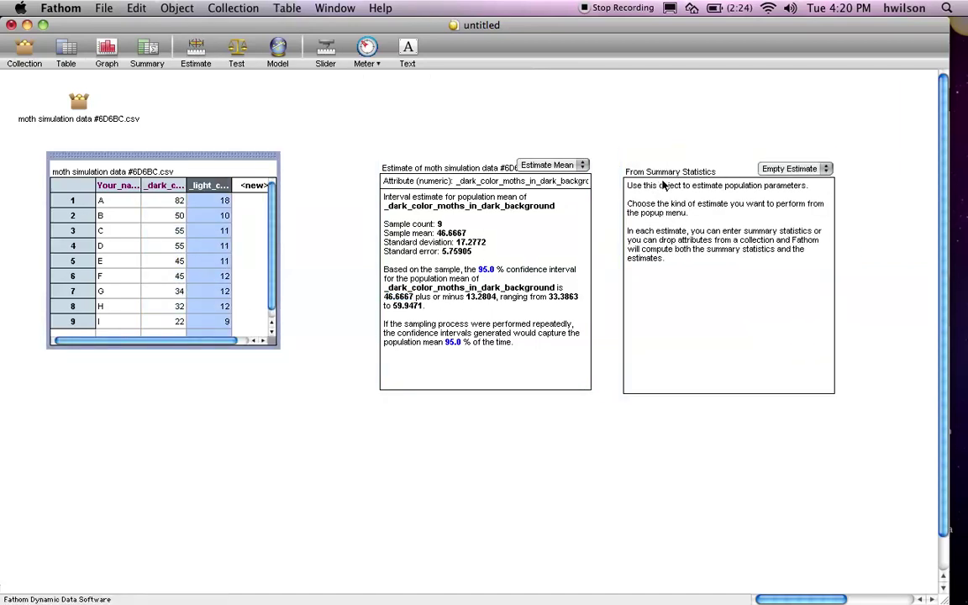
{"action": "left_click", "coordinate": [815, 169]}
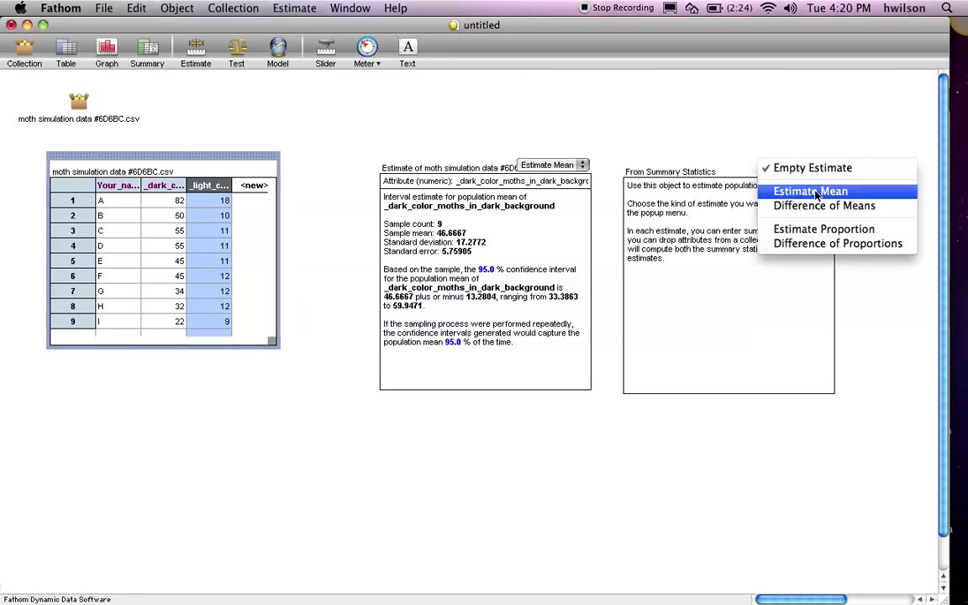
{"action": "left_click", "coordinate": [810, 191]}
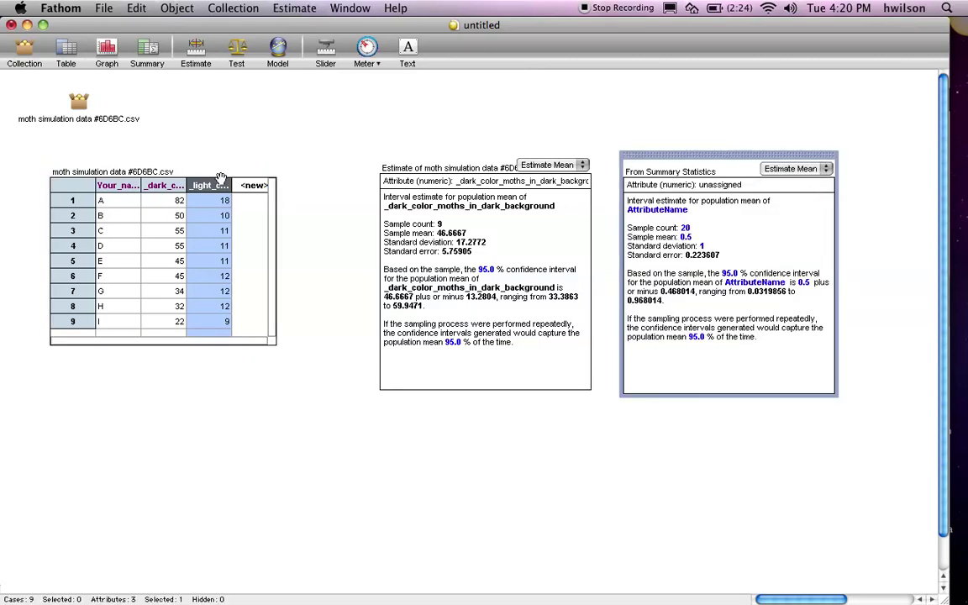
{"action": "left_click_drag", "start_coordinate": [206, 185], "coordinate": [631, 185]}
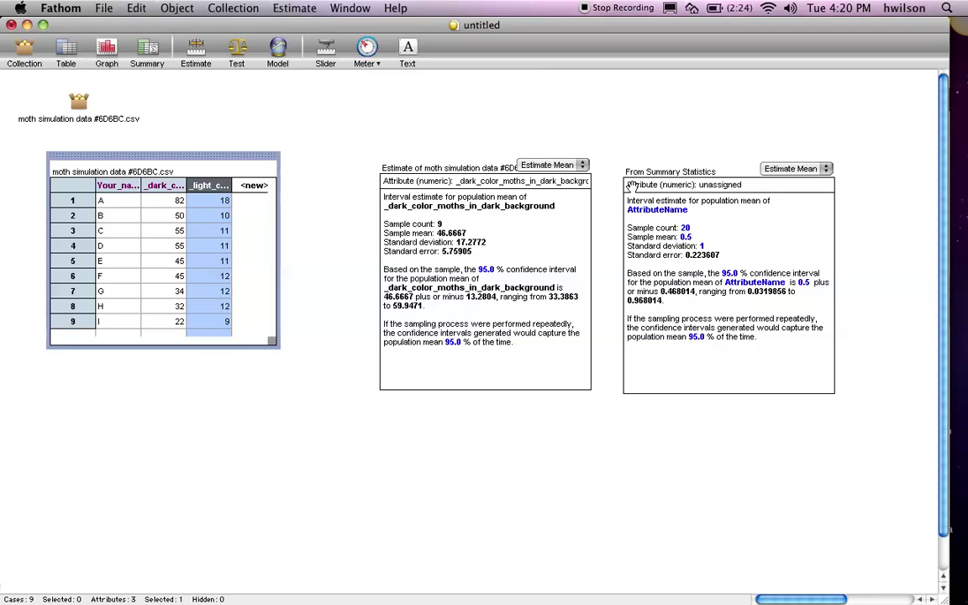
{"action": "left_click", "coordinate": [438, 234]}
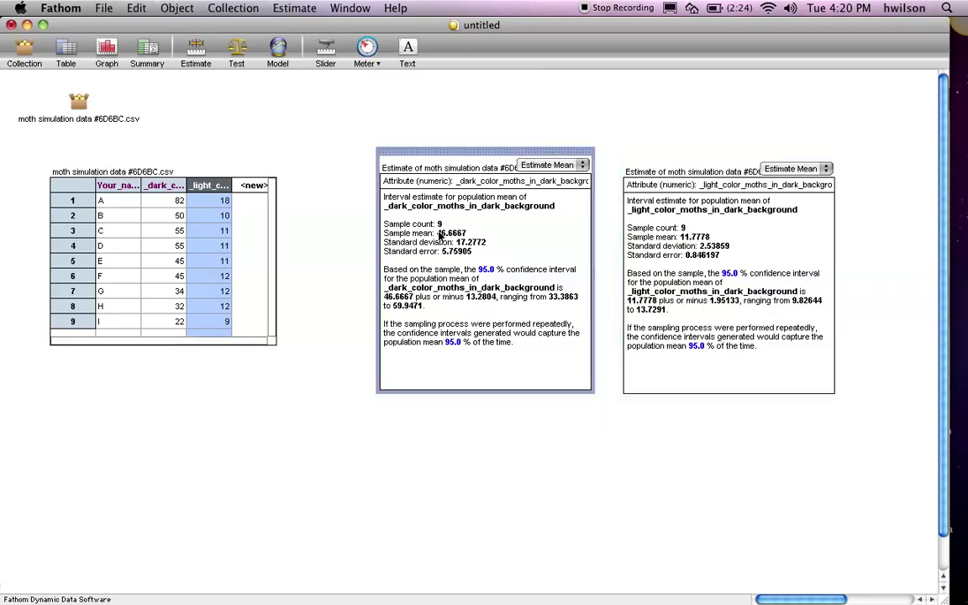
{"action": "left_click", "coordinate": [632, 236]}
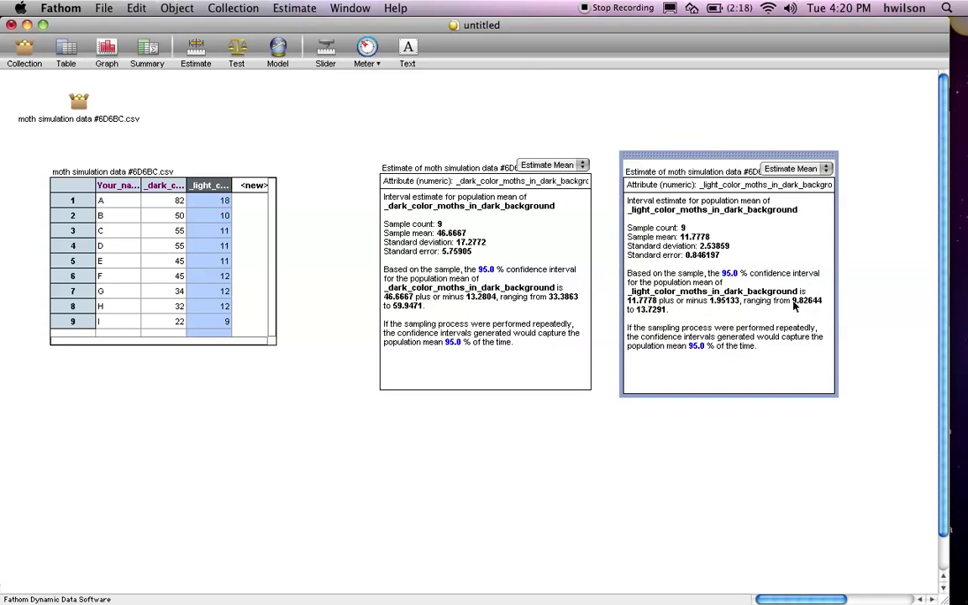
{"action": "left_click", "coordinate": [552, 302]}
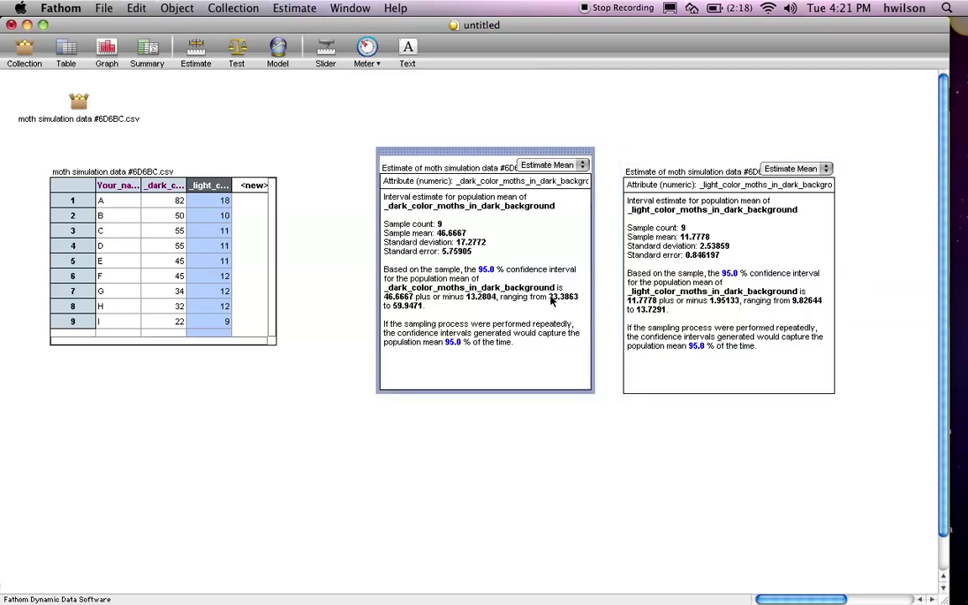